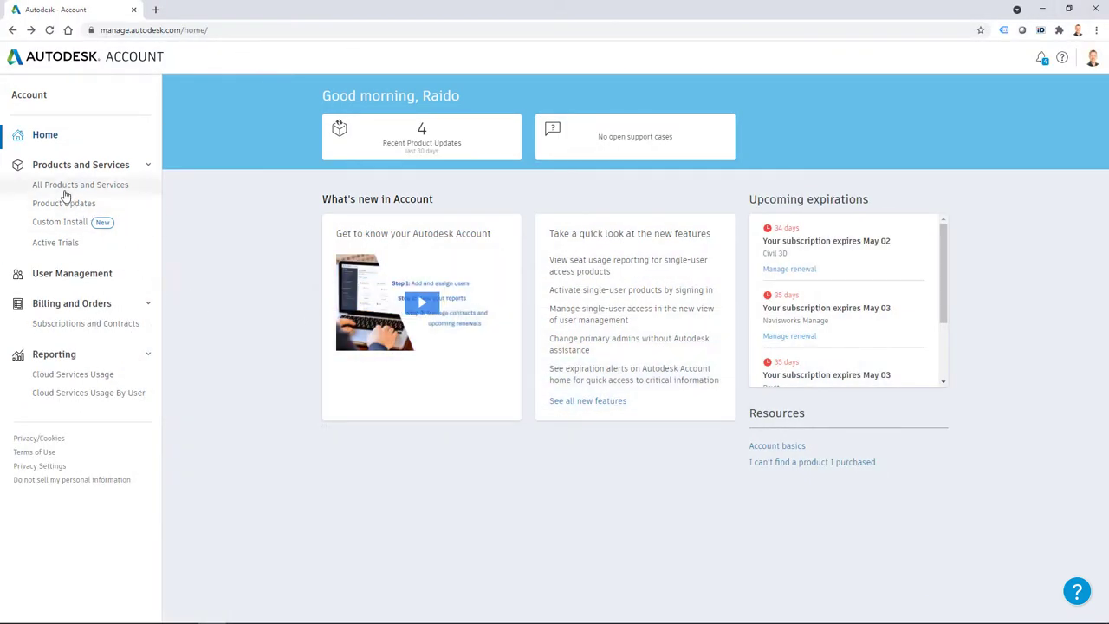
- Open Custom Install and set licence type to Serial Number, listing seven products from 3ds Max to Revit
click(65, 190)
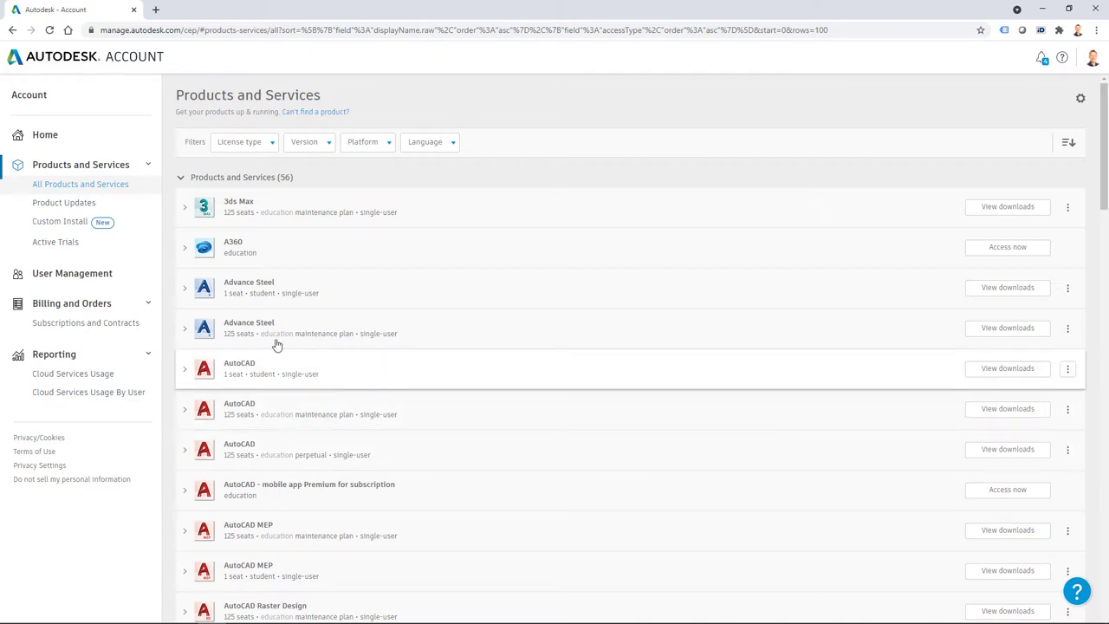
click(53, 222)
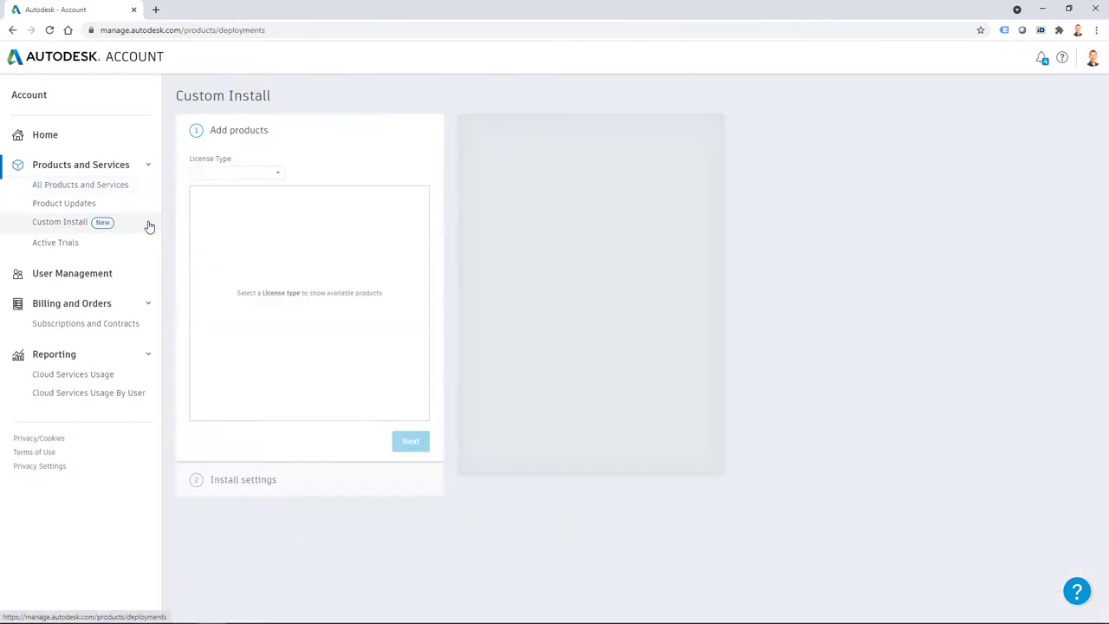
click(233, 176)
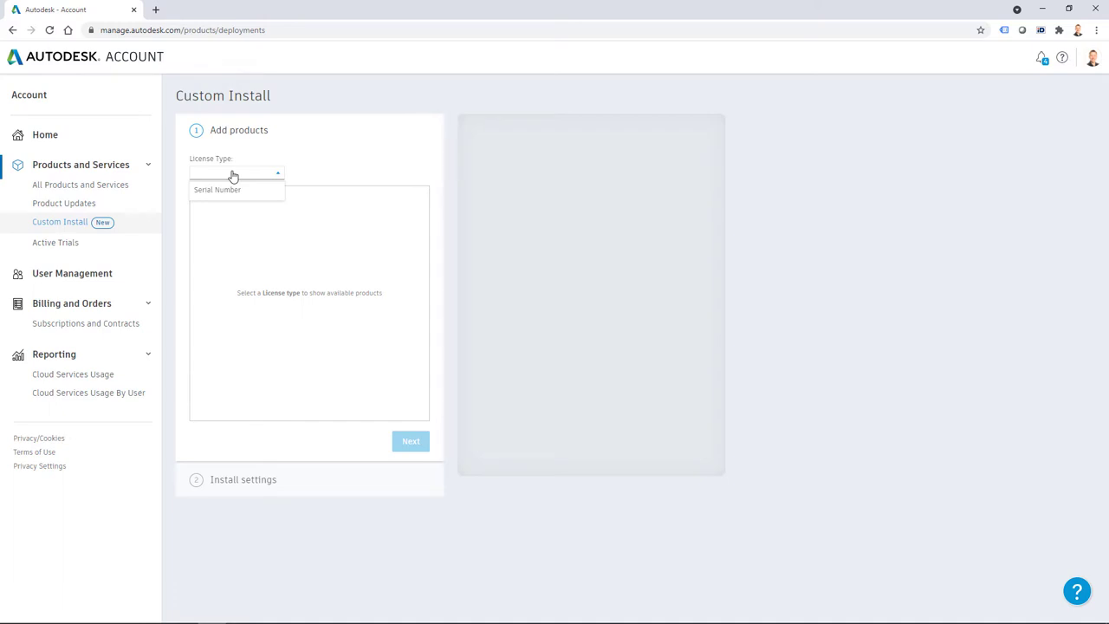
click(218, 191)
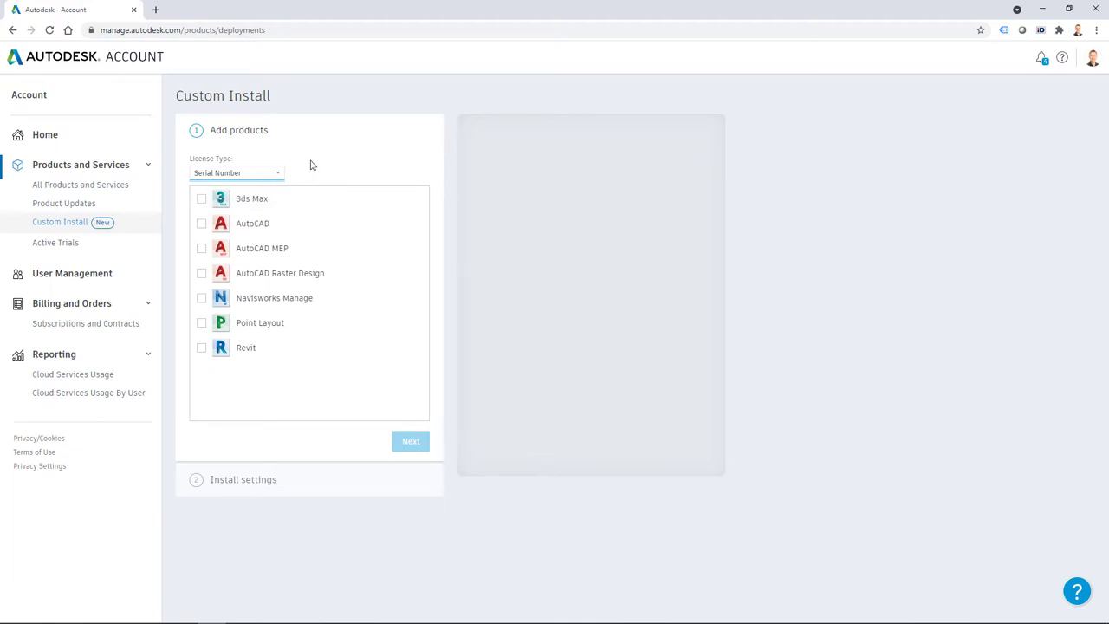
- Add AutoCAD MEP, review its Customizations and Extensions, then remove it from the package
click(201, 248)
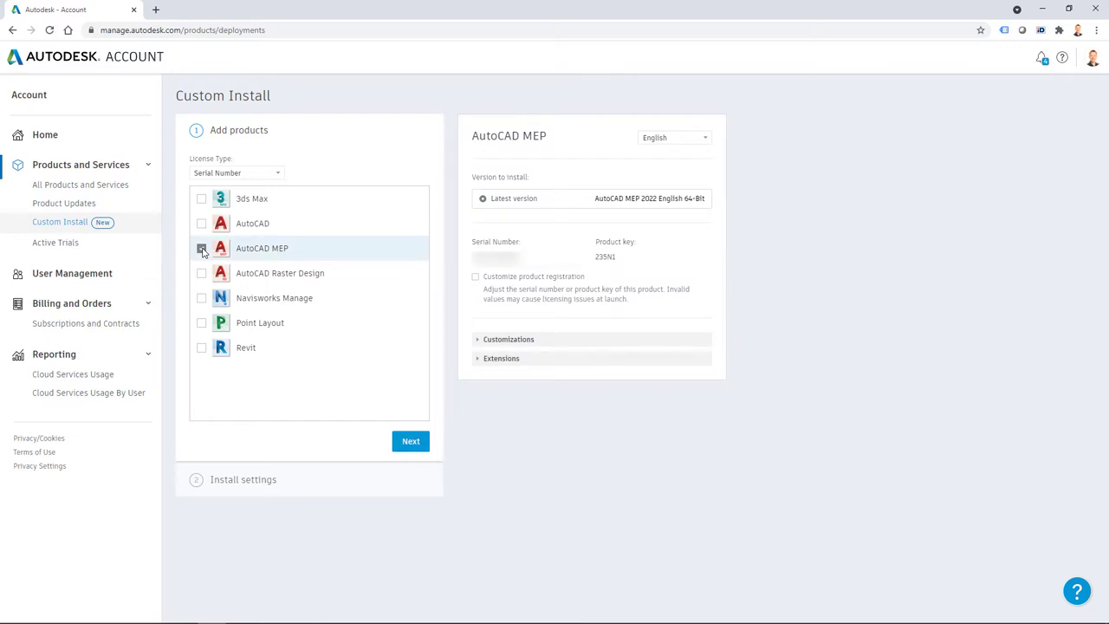
click(201, 248)
click(480, 341)
scroll(572, 387, down, 3)
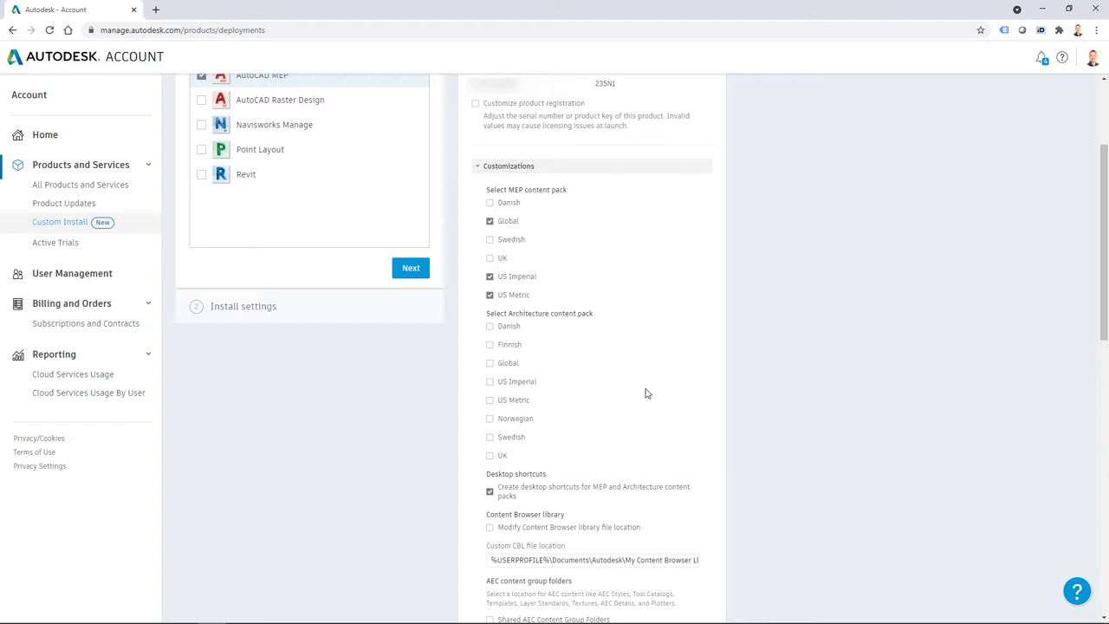
scroll(658, 390, down, 3)
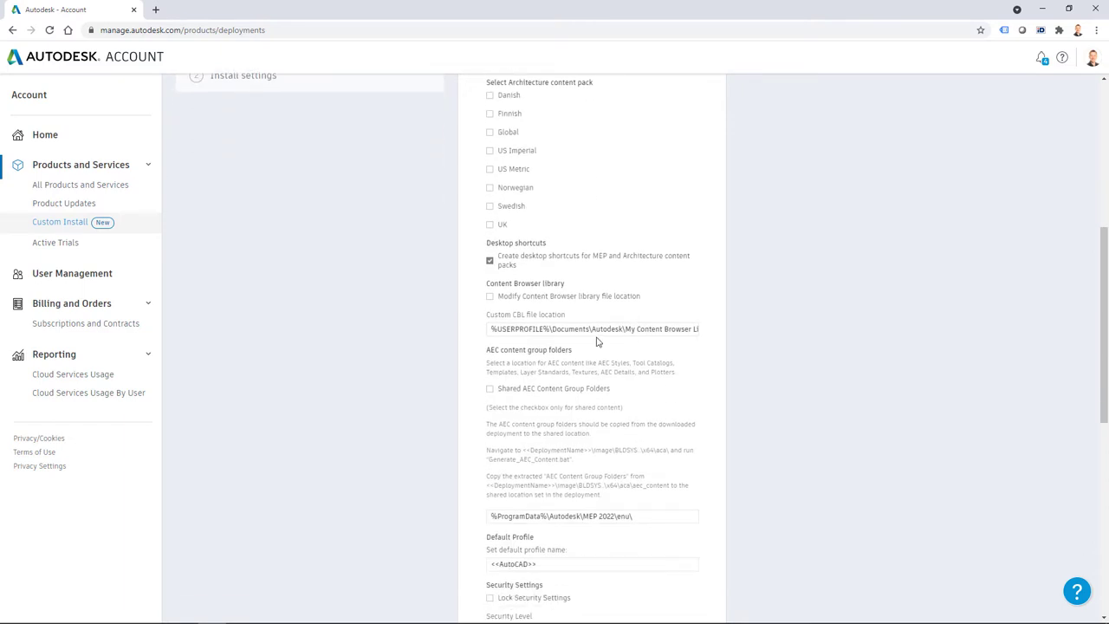
scroll(658, 373, down, 7)
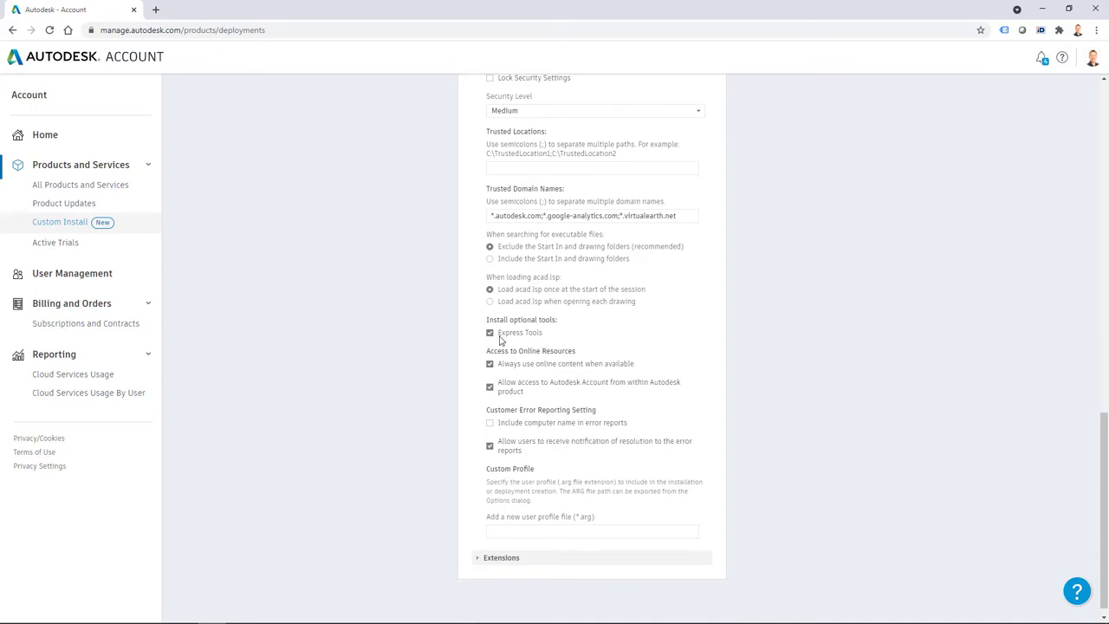
scroll(539, 458, down, 1)
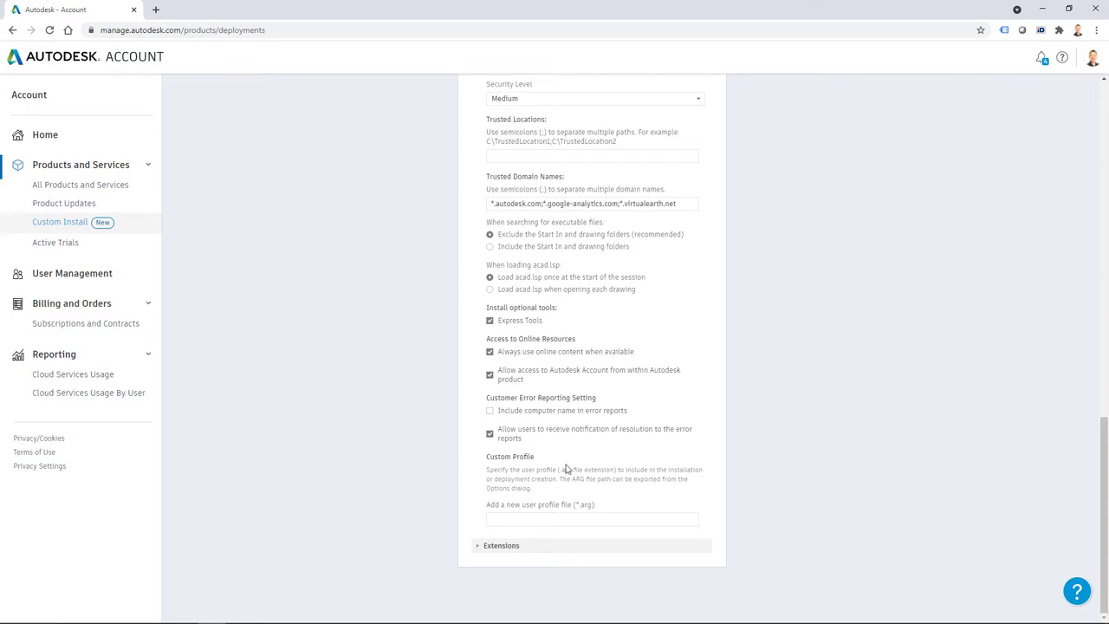
click(490, 546)
scroll(583, 542, up, 10)
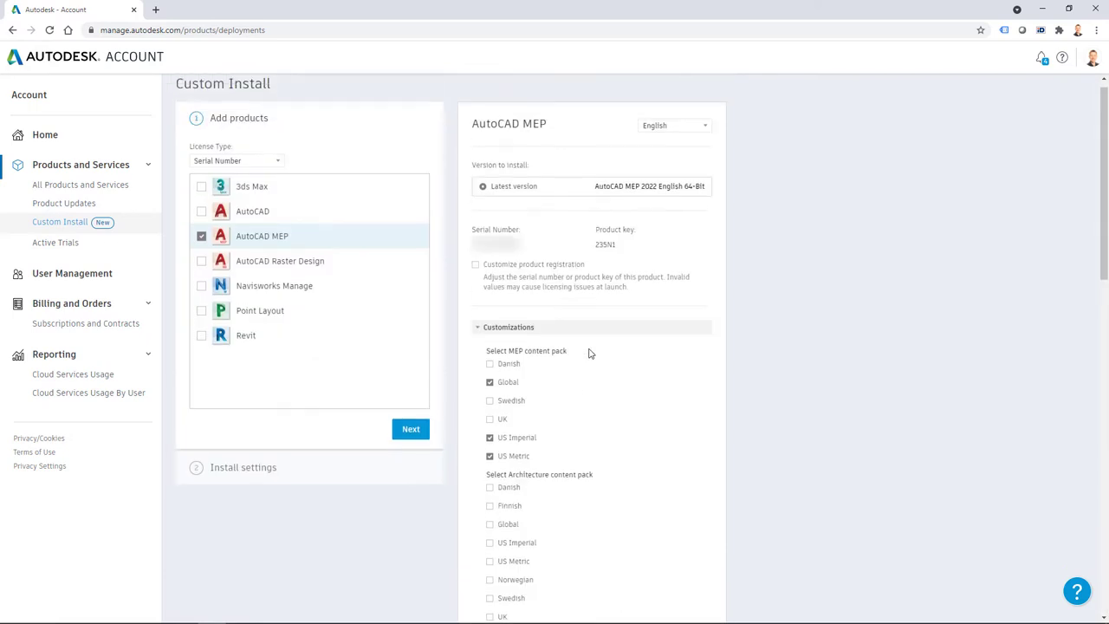
click(202, 249)
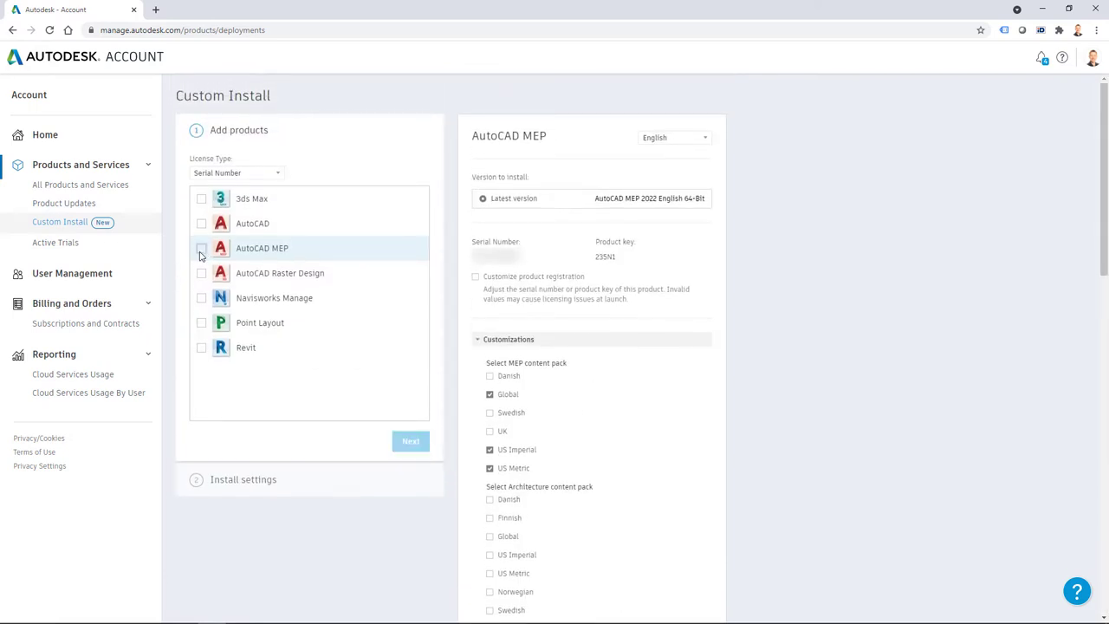
- Check 3ds Max 2022 and expand its Extensions list, showing five of six extensions included
click(202, 201)
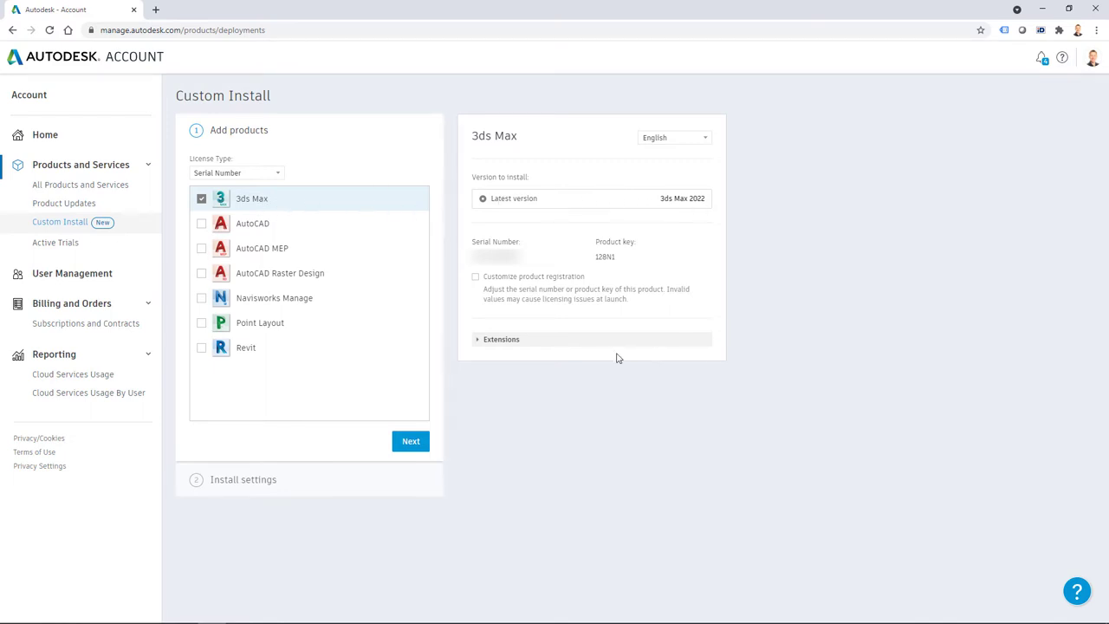
click(478, 343)
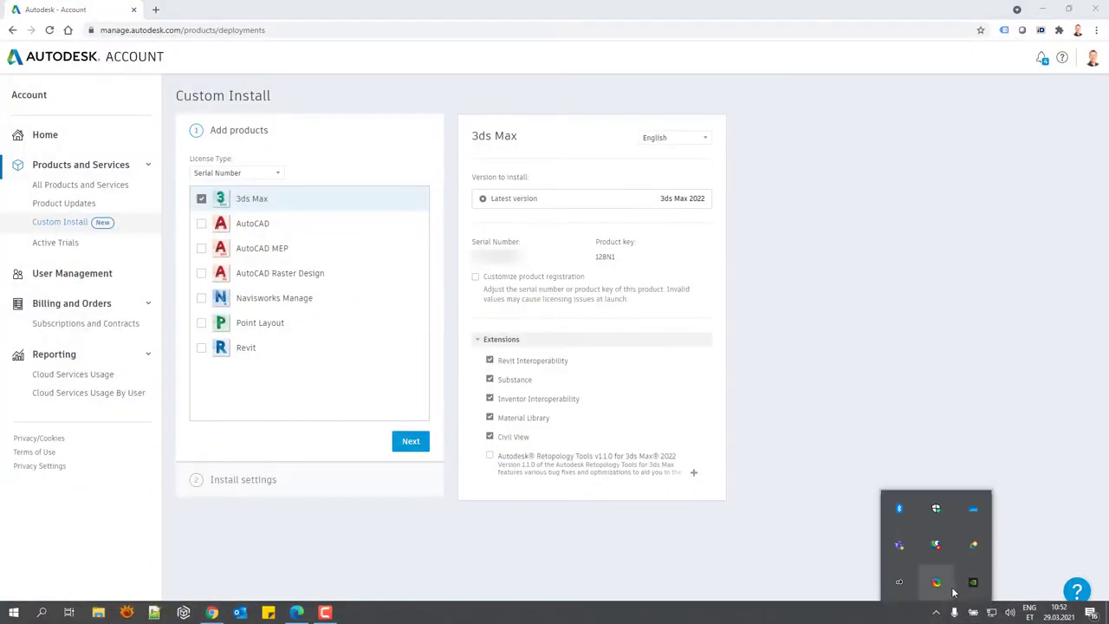
- Open the Autodesk desktop app from the system tray to review installed products, then close it
click(974, 544)
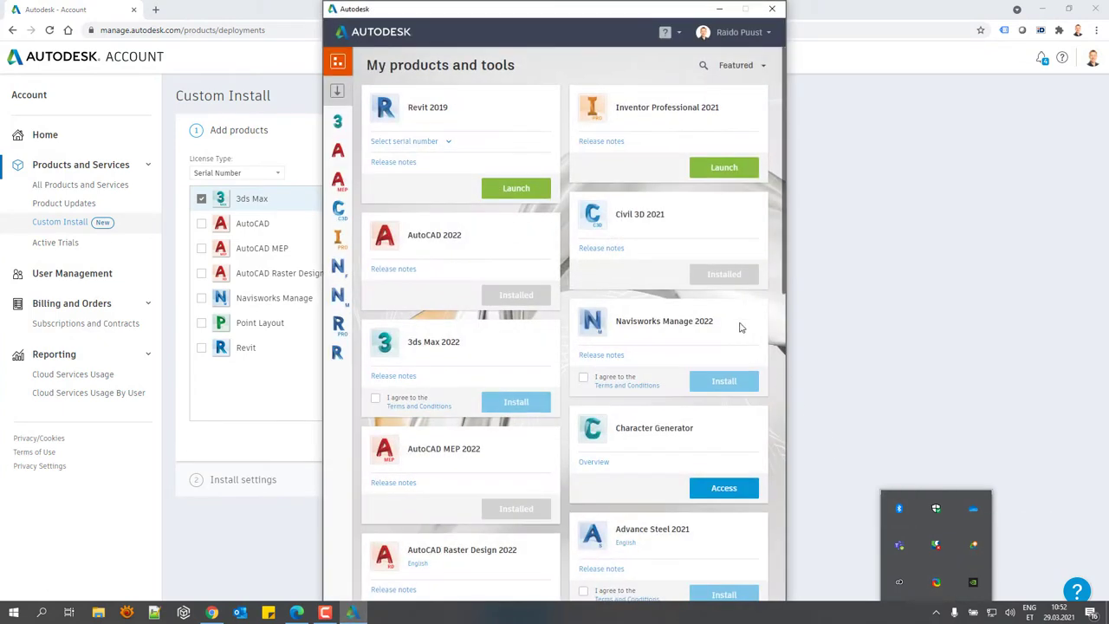
click(465, 17)
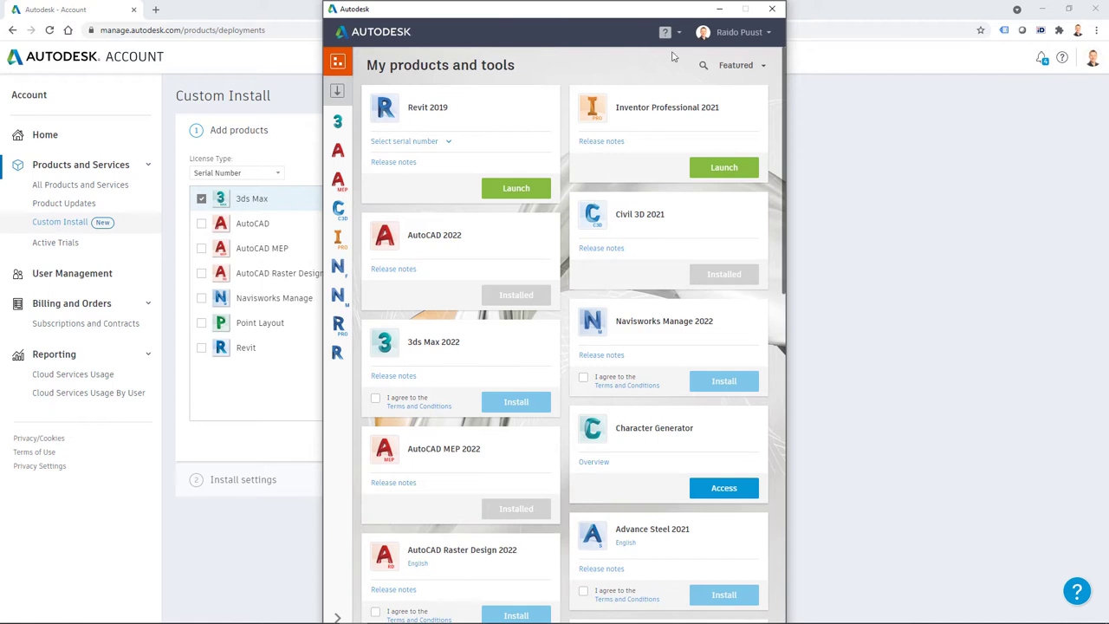
click(771, 9)
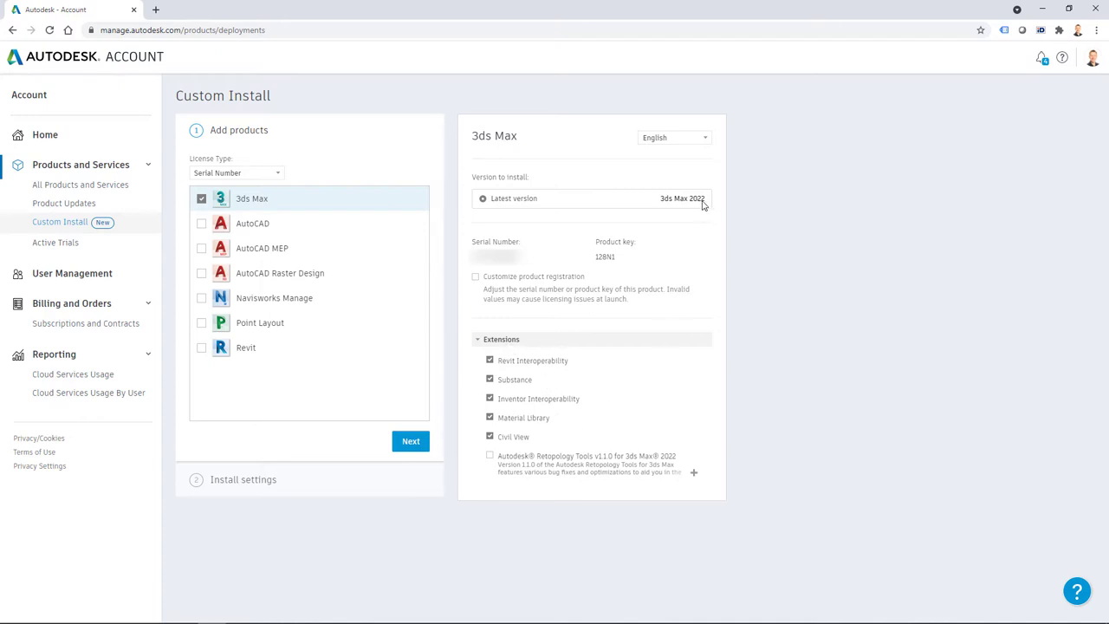
- Include Retopology Tools, accept the Terms of Use and create the 3ds Max installer
click(489, 457)
click(408, 445)
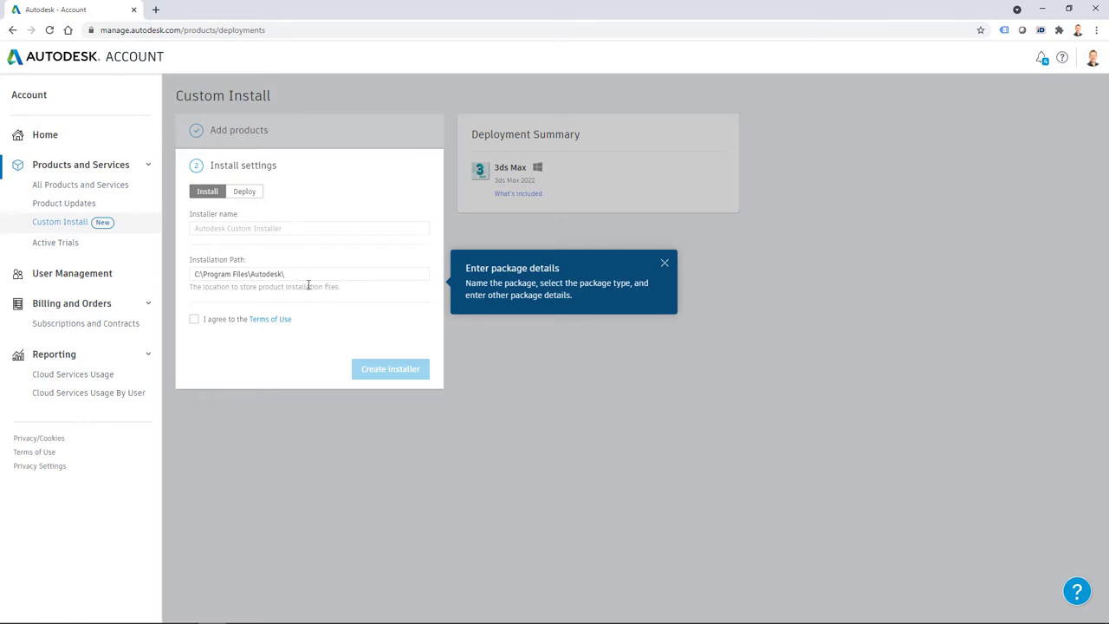
click(195, 319)
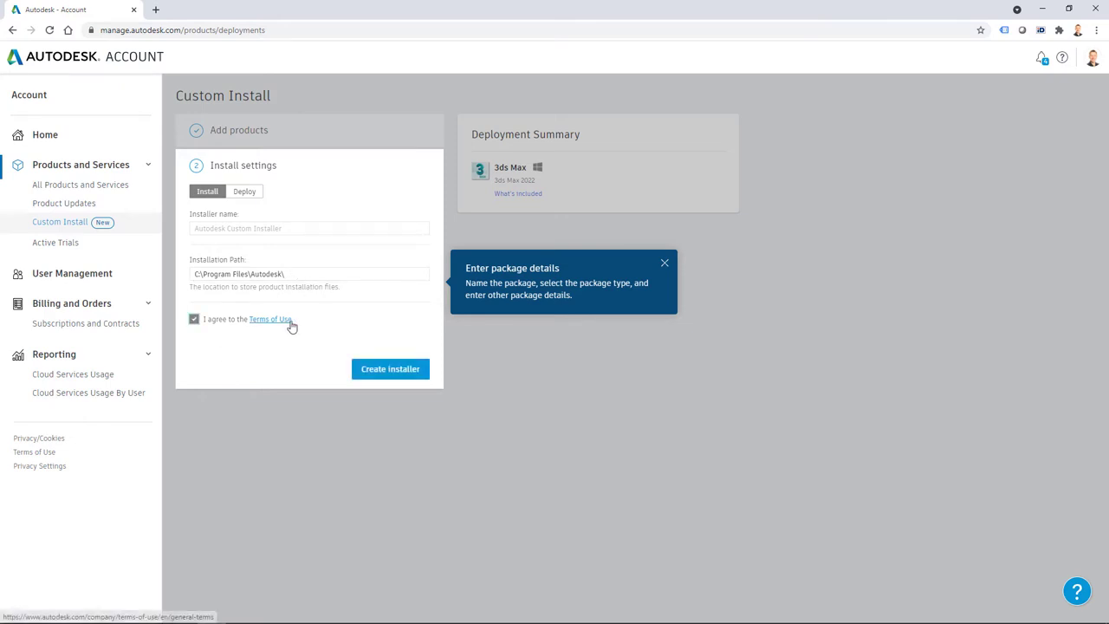
click(379, 375)
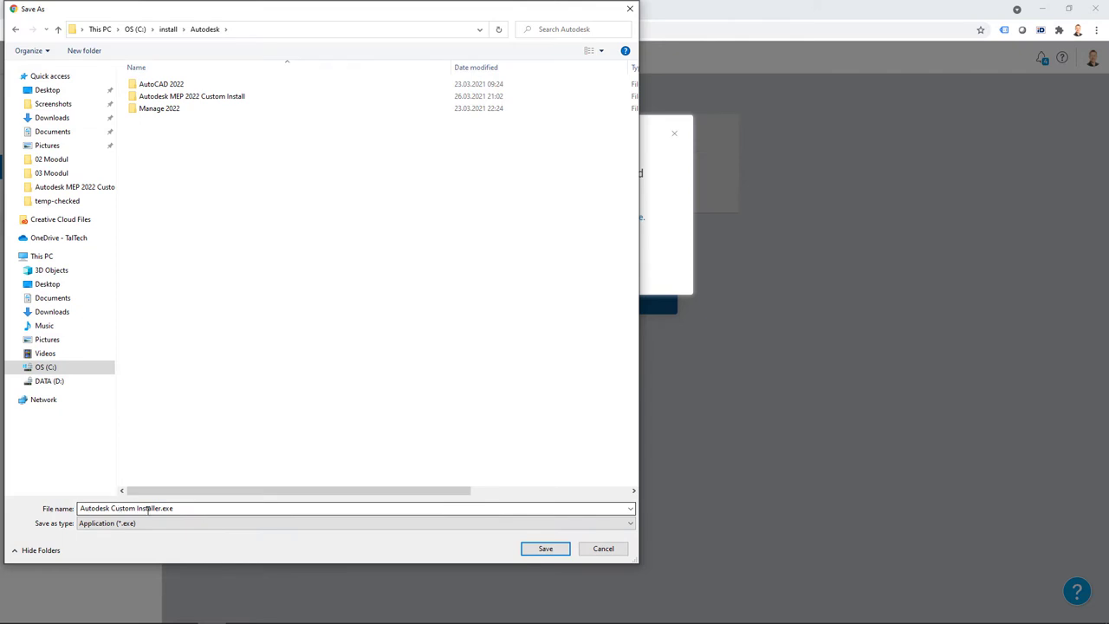
- Save Autodesk Custom Installer.exe into a new '3ds Max 2022' folder under C:\install\Autodesk
right_click(219, 242)
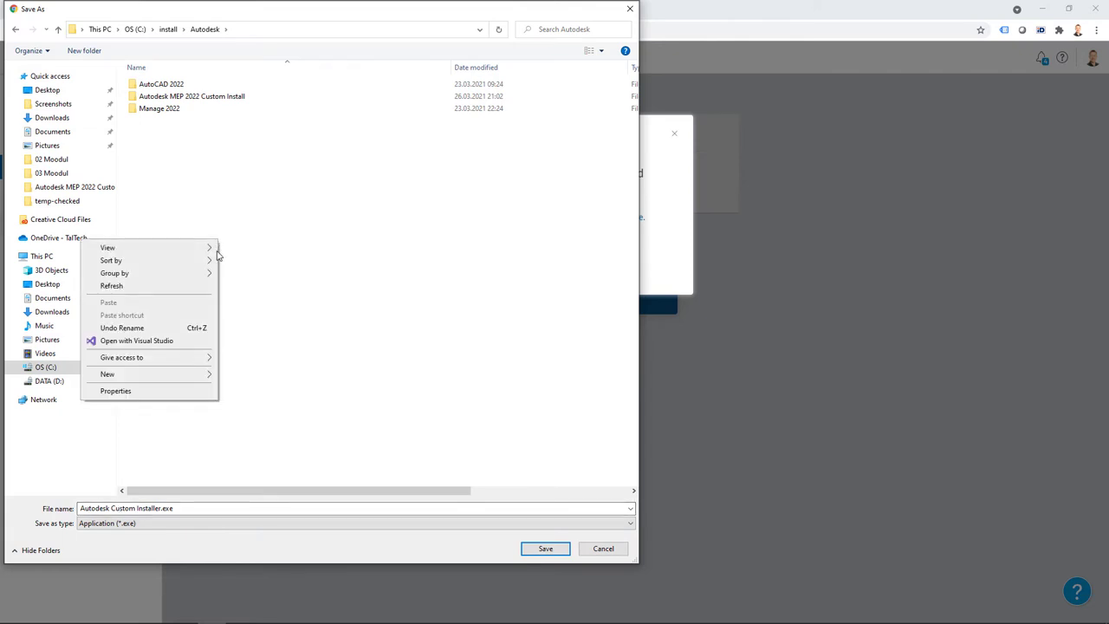
mouse_move(163, 374)
click(247, 376)
text(3ds Max 2022)
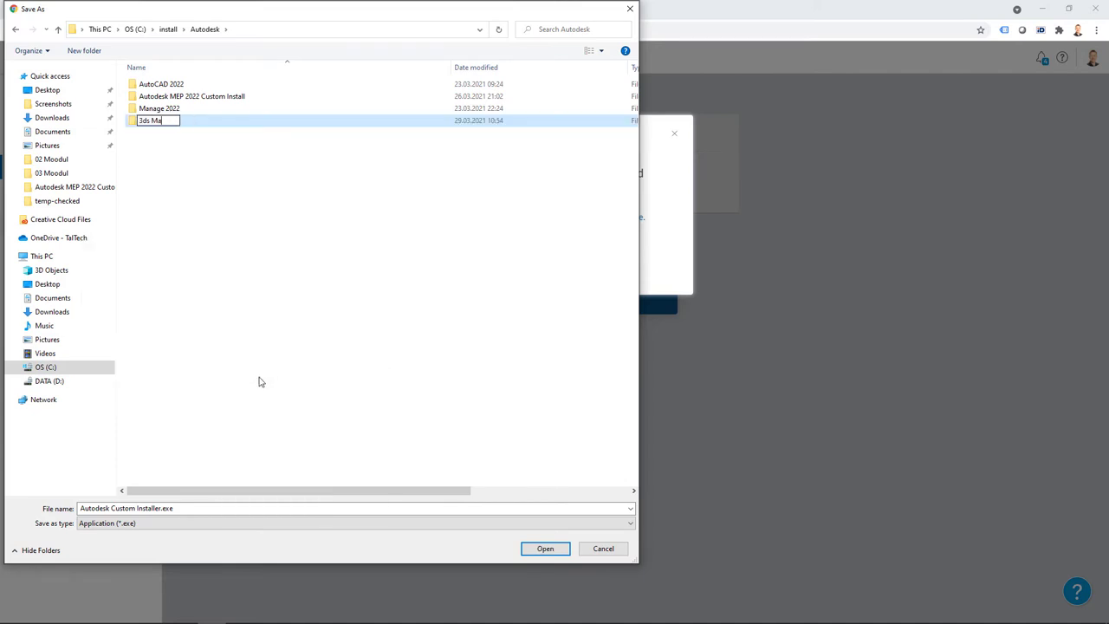
key(Return)
key(Return)
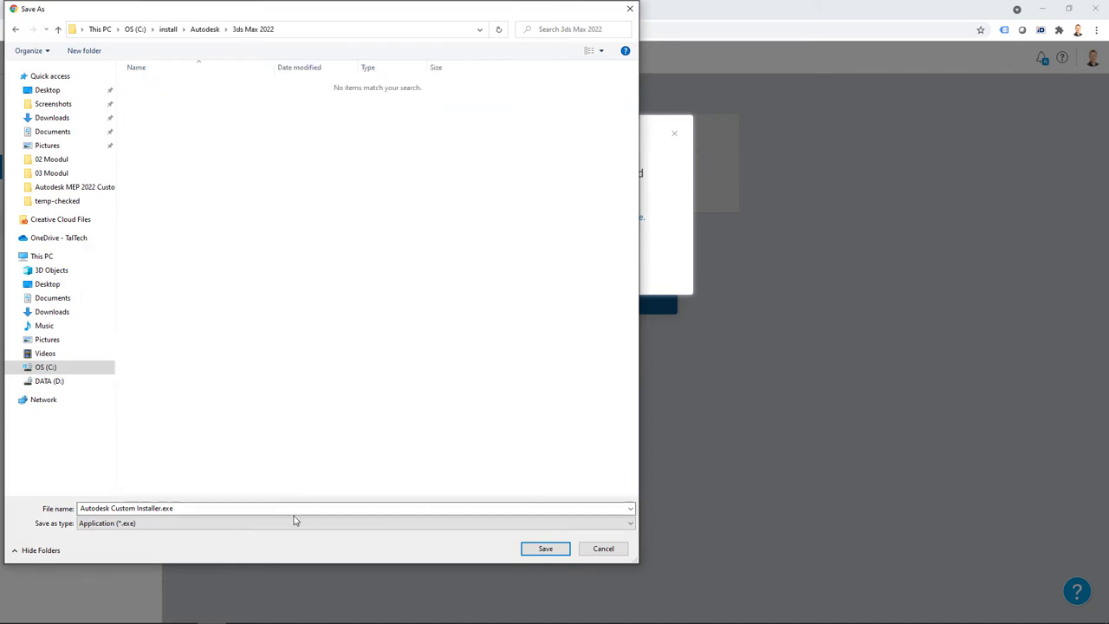
click(545, 548)
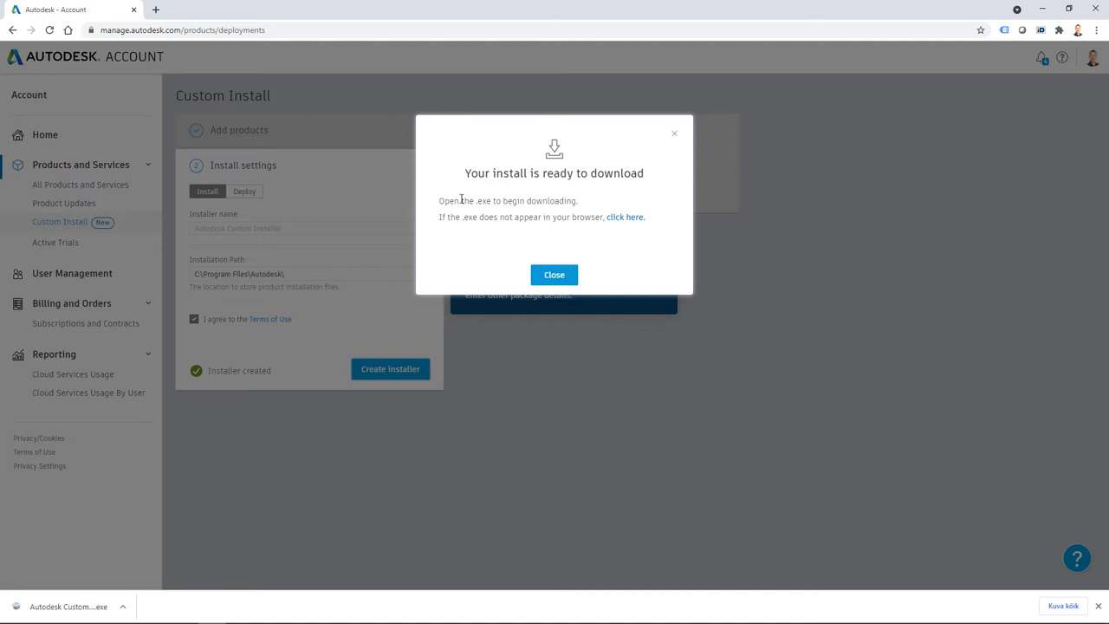
click(554, 276)
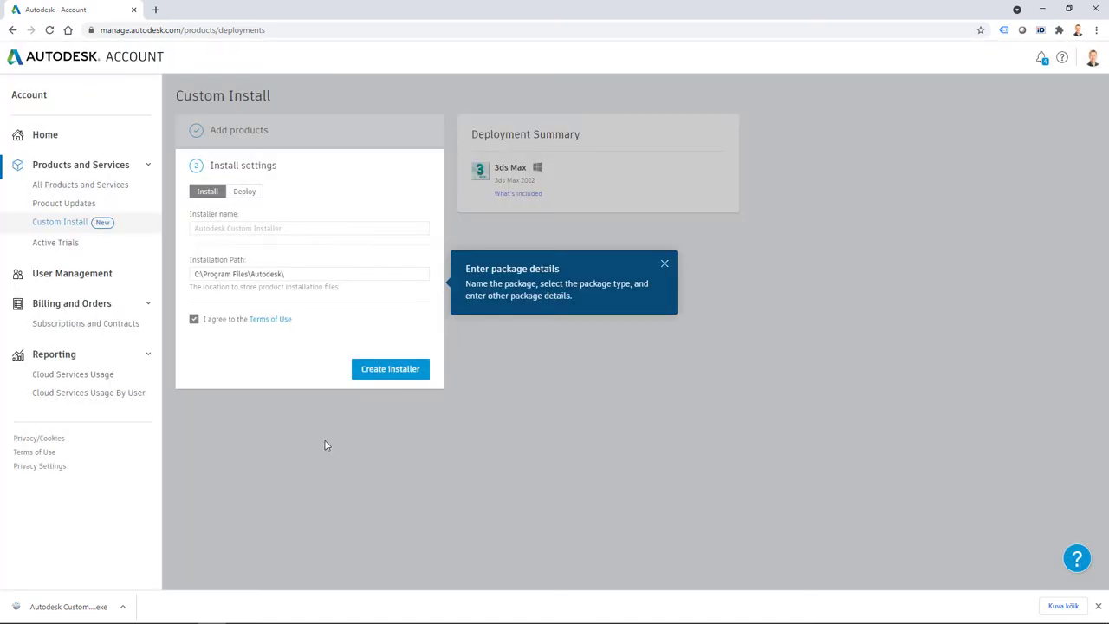
- Run the downloaded Autodesk Custom Installer.exe and let it finish preparing the 3ds Max 2022 package
click(41, 611)
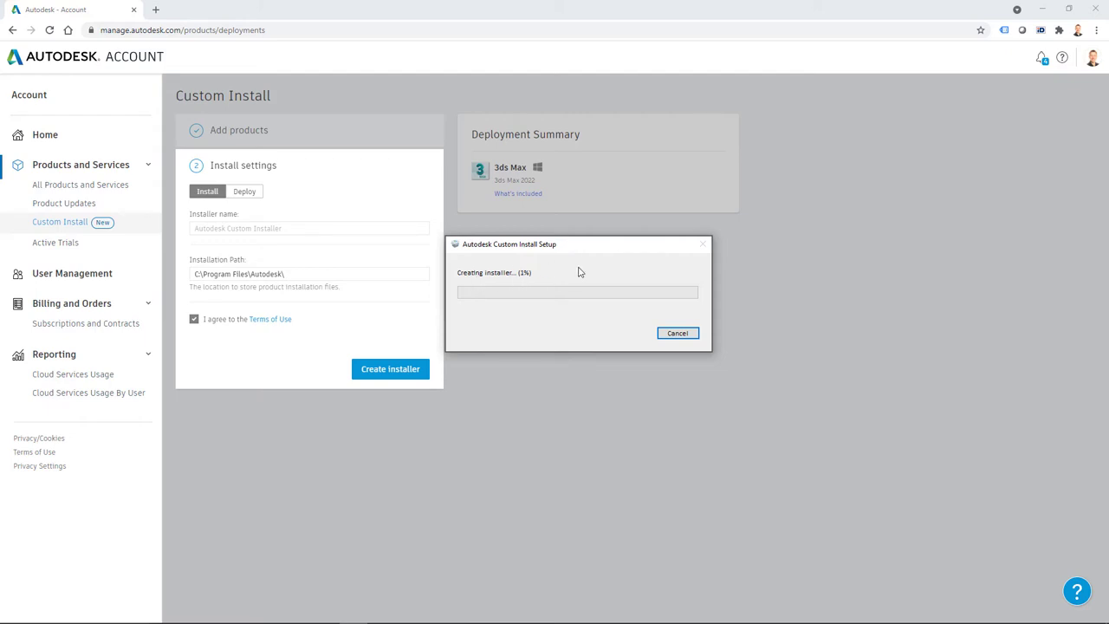
click(883, 375)
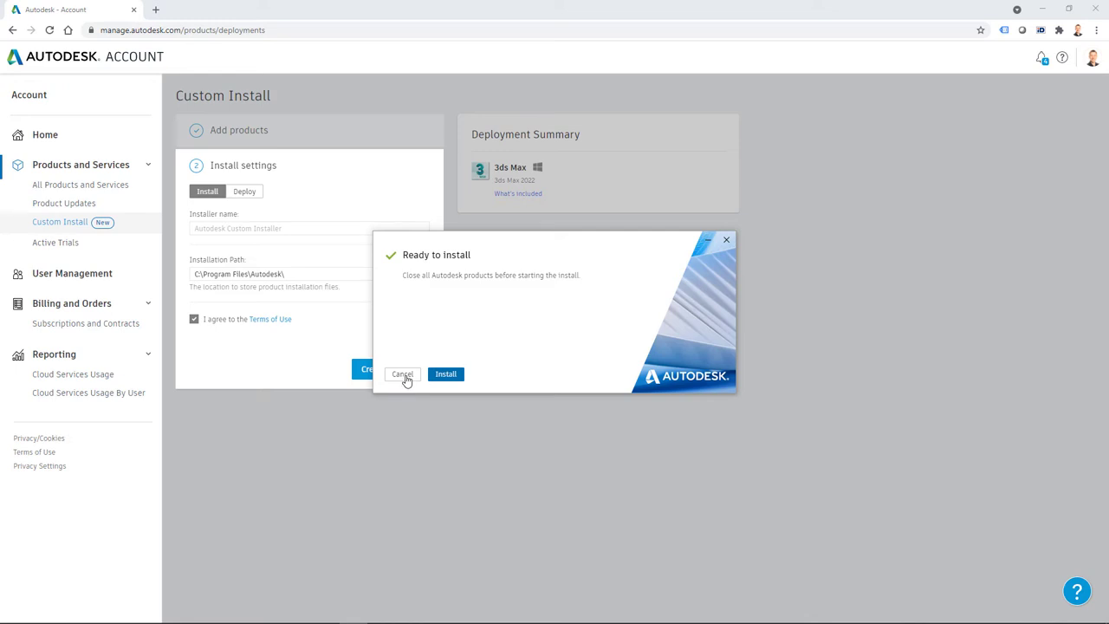
- Cancel the Ready to install prompt, then open the deployment folder under C:\Autodesk in File Explorer
click(403, 375)
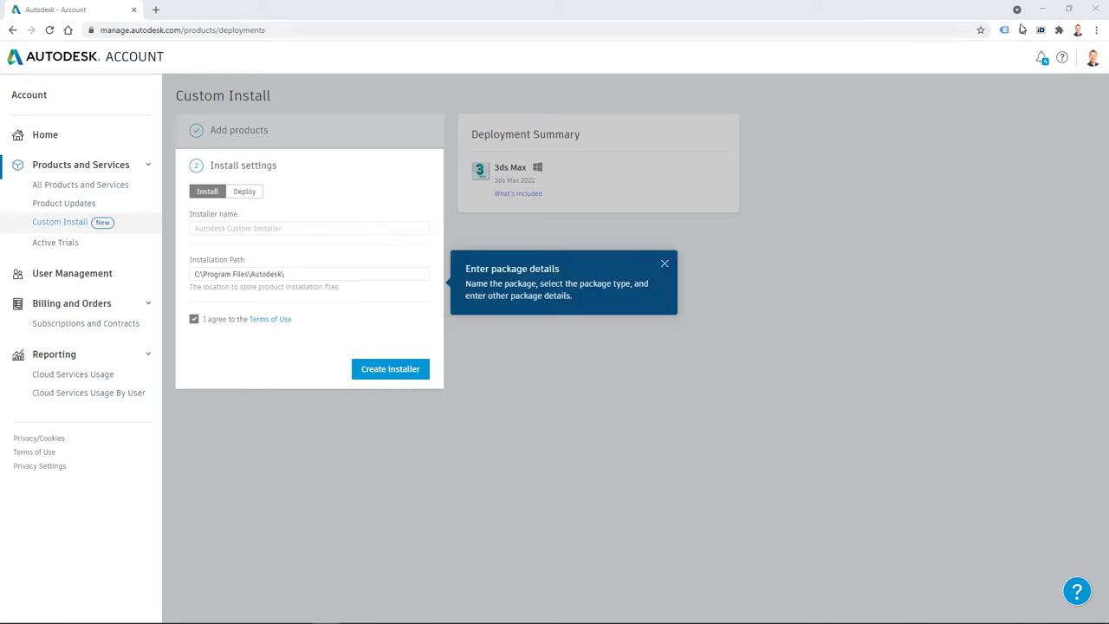
click(1045, 13)
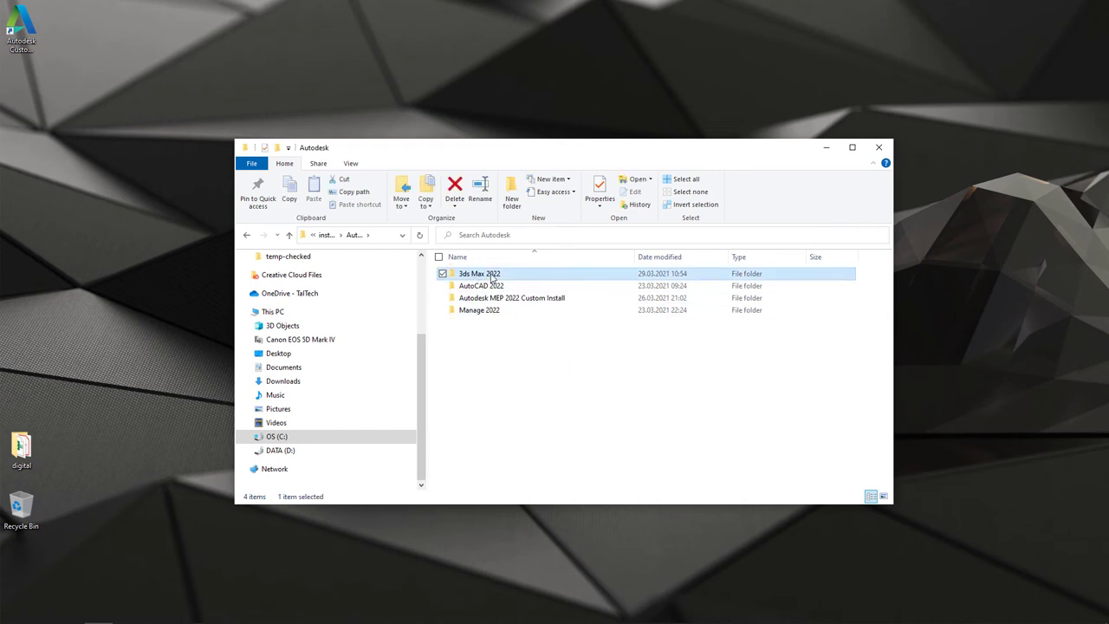
double_click(491, 278)
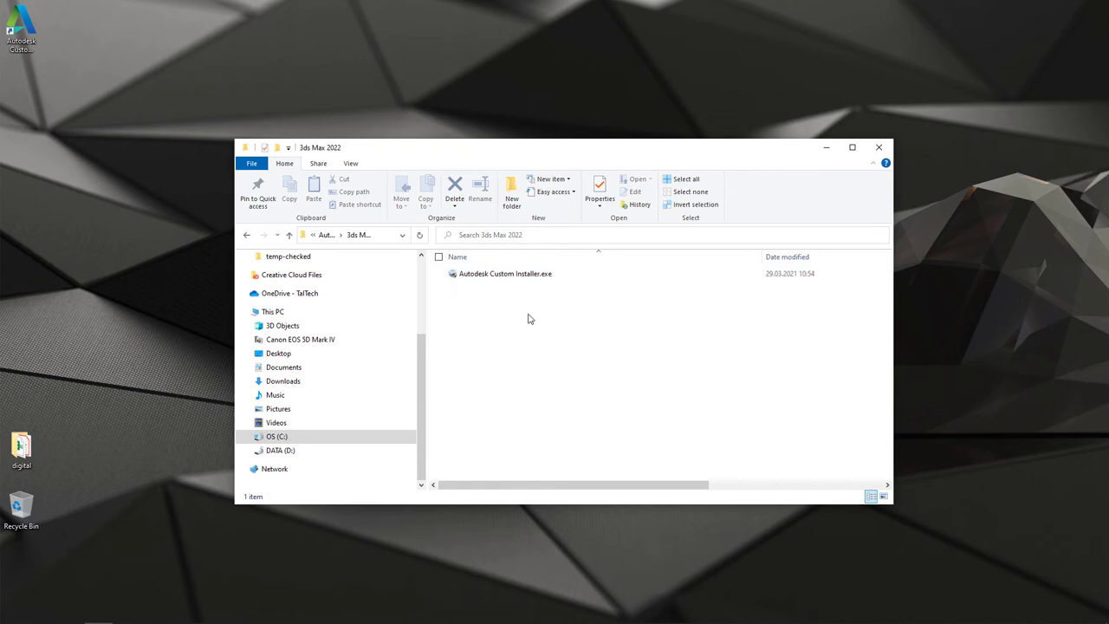
click(314, 439)
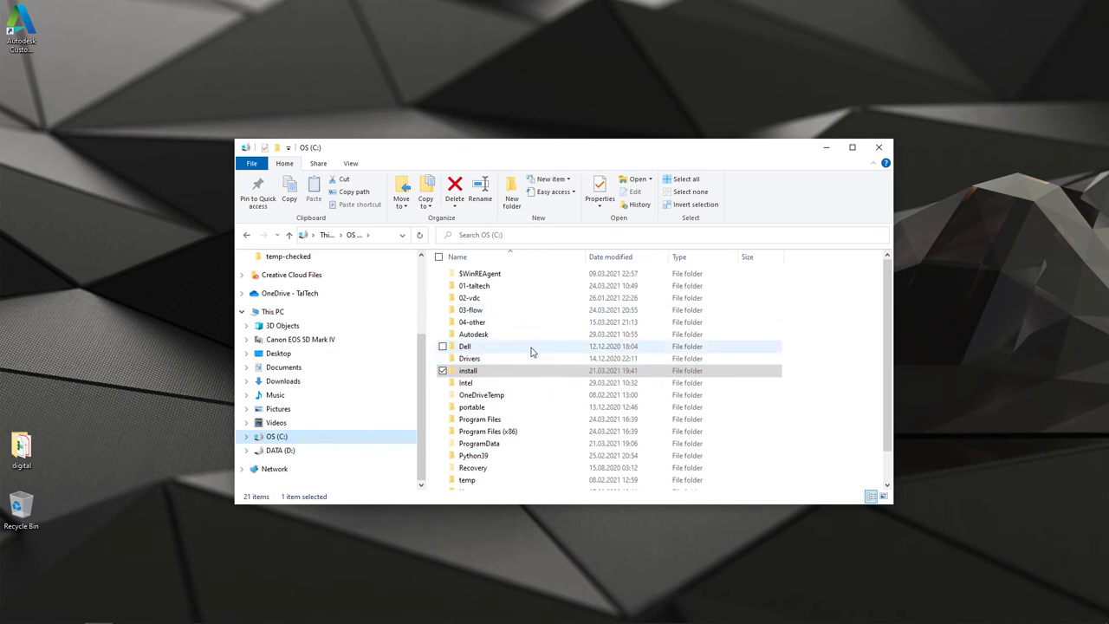
double_click(476, 338)
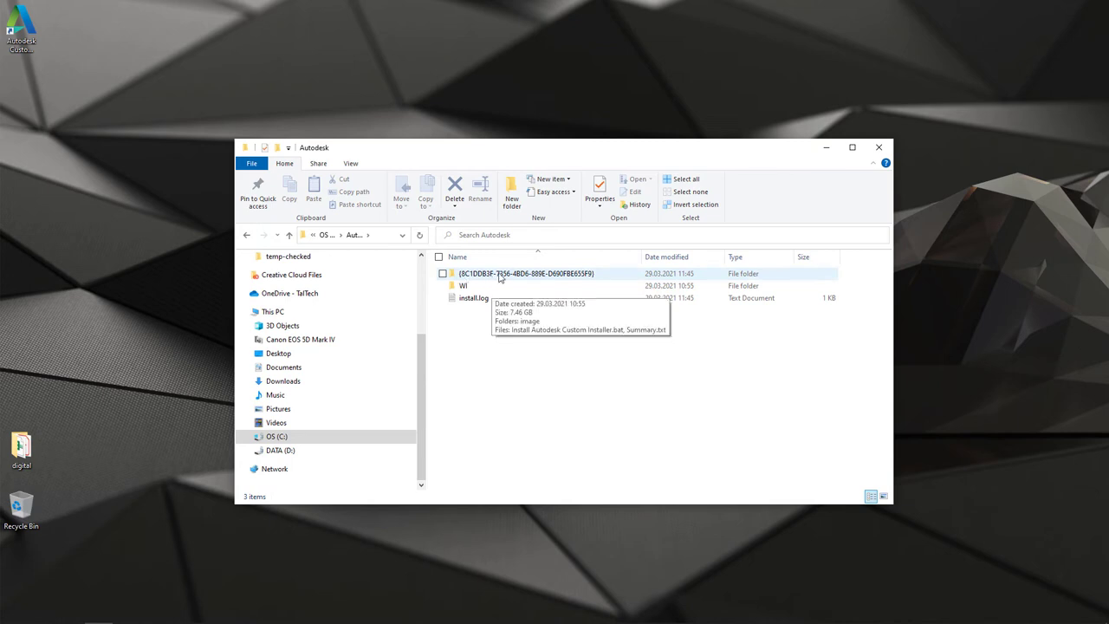
double_click(500, 278)
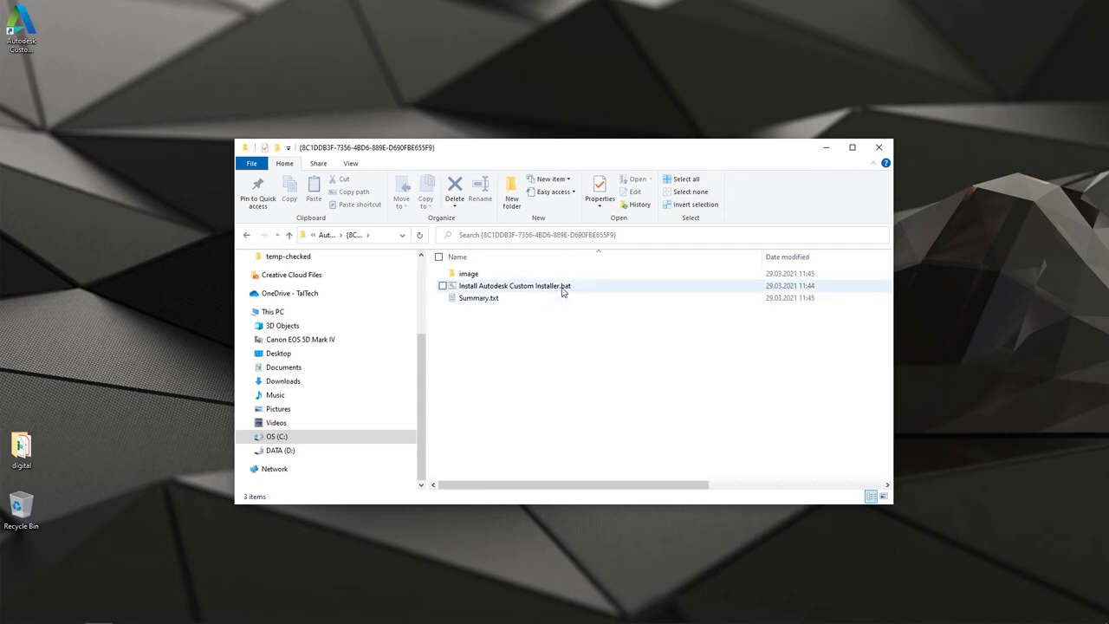
click(328, 235)
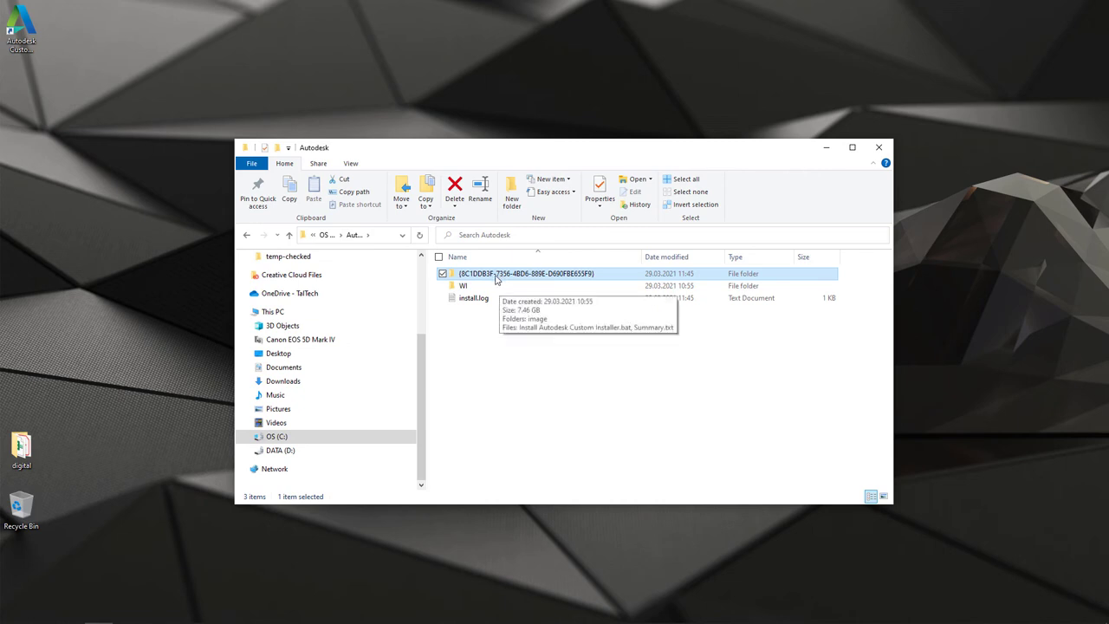
double_click(496, 276)
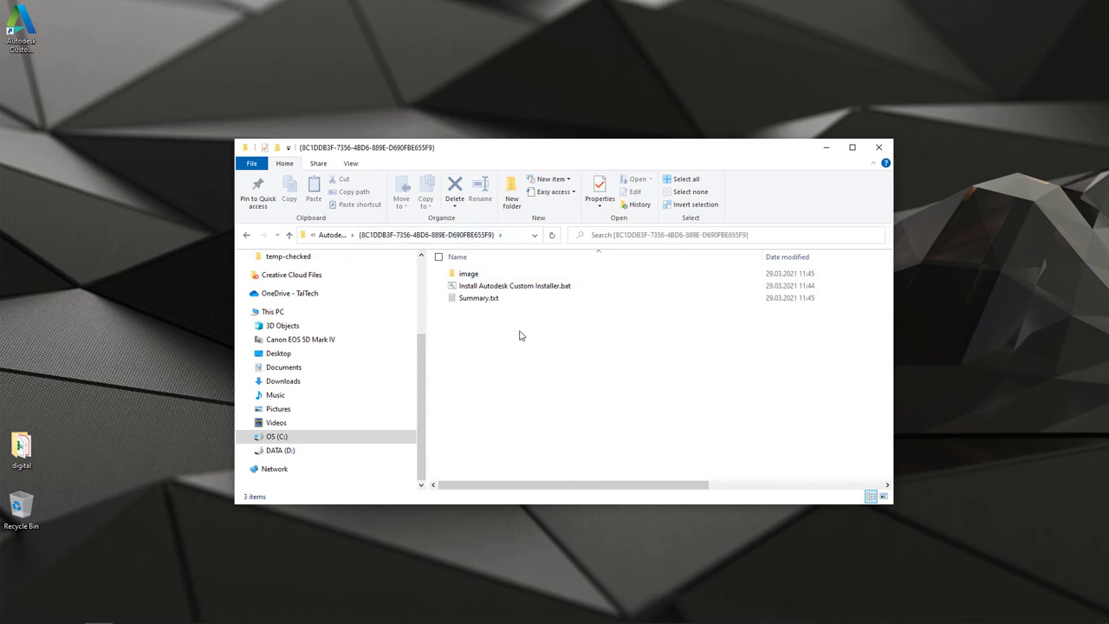
right_click(502, 289)
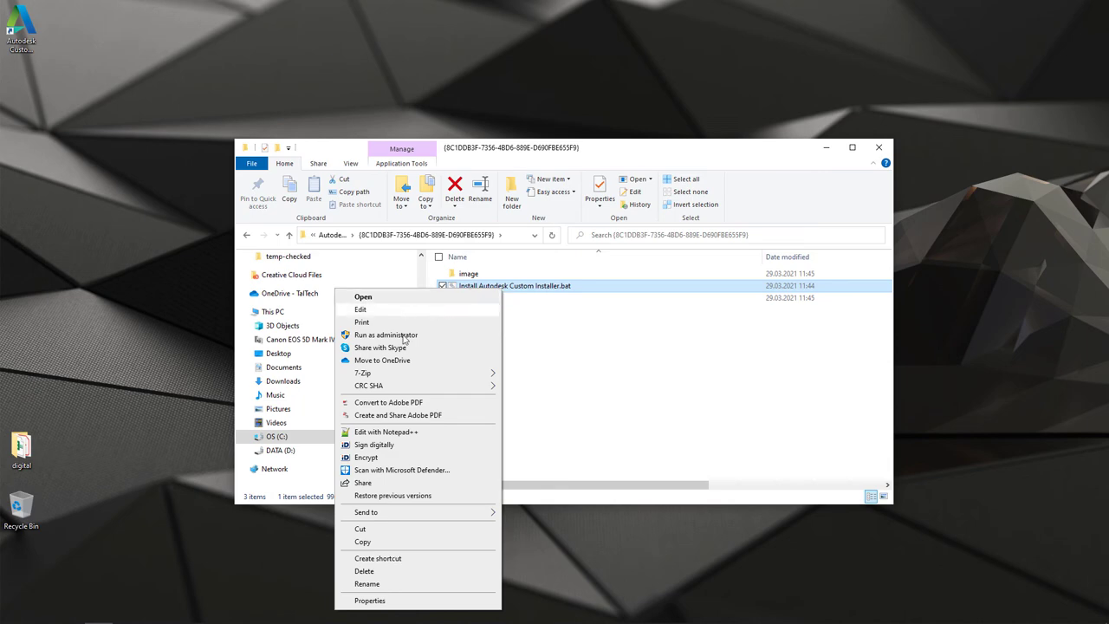
click(385, 431)
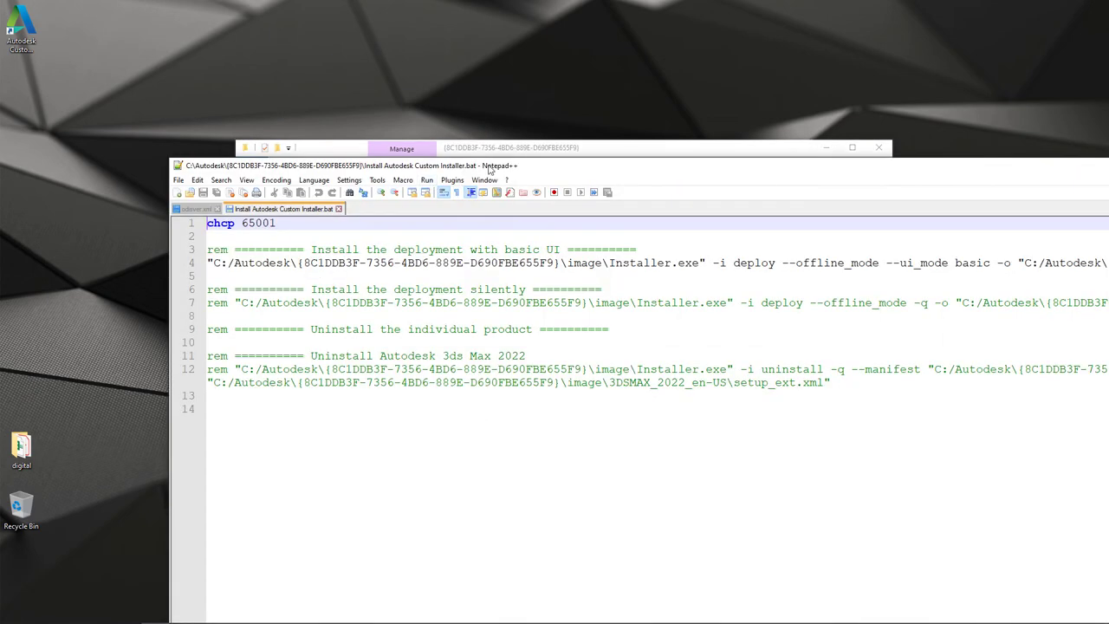
drag(582, 173, 553, 330)
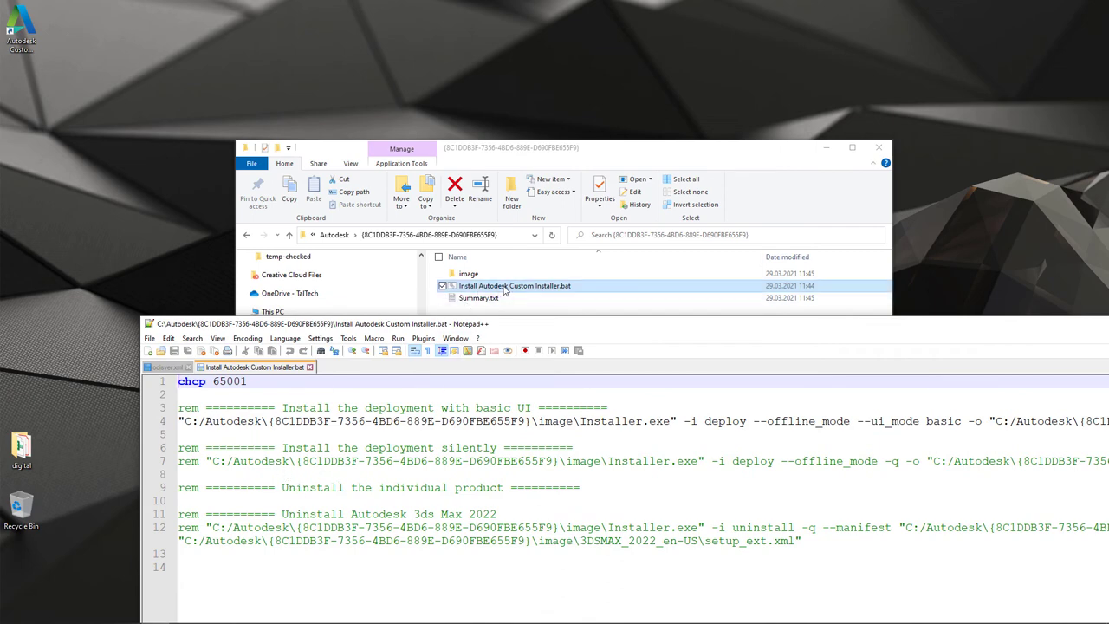
drag(185, 421, 532, 422)
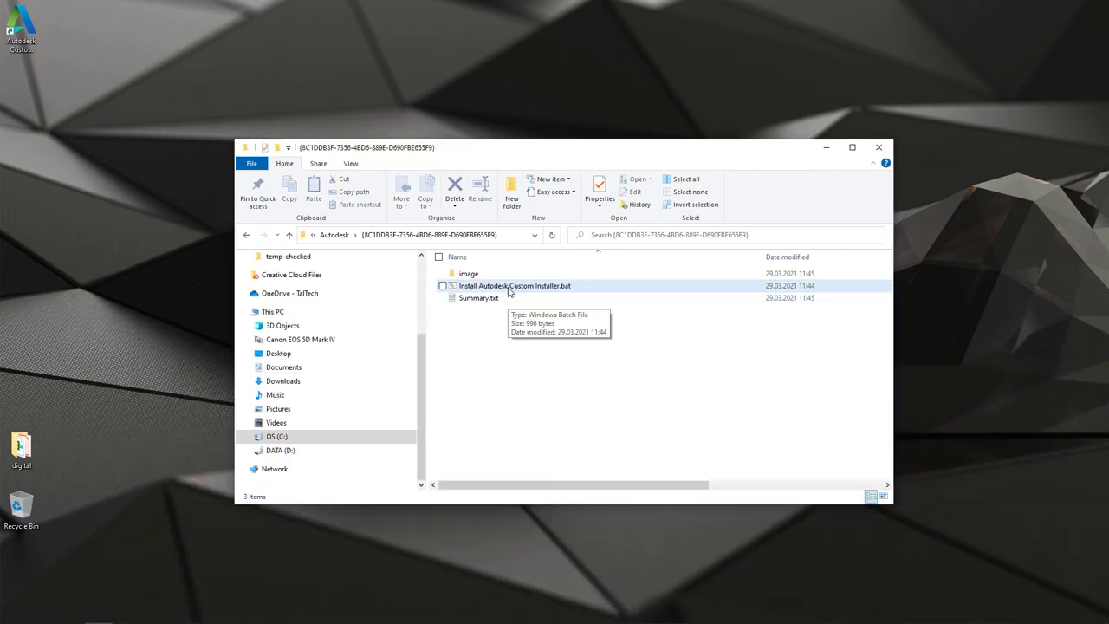
- Run Install Autodesk Custom Installer.bat and install 3ds Max 2022
double_click(553, 289)
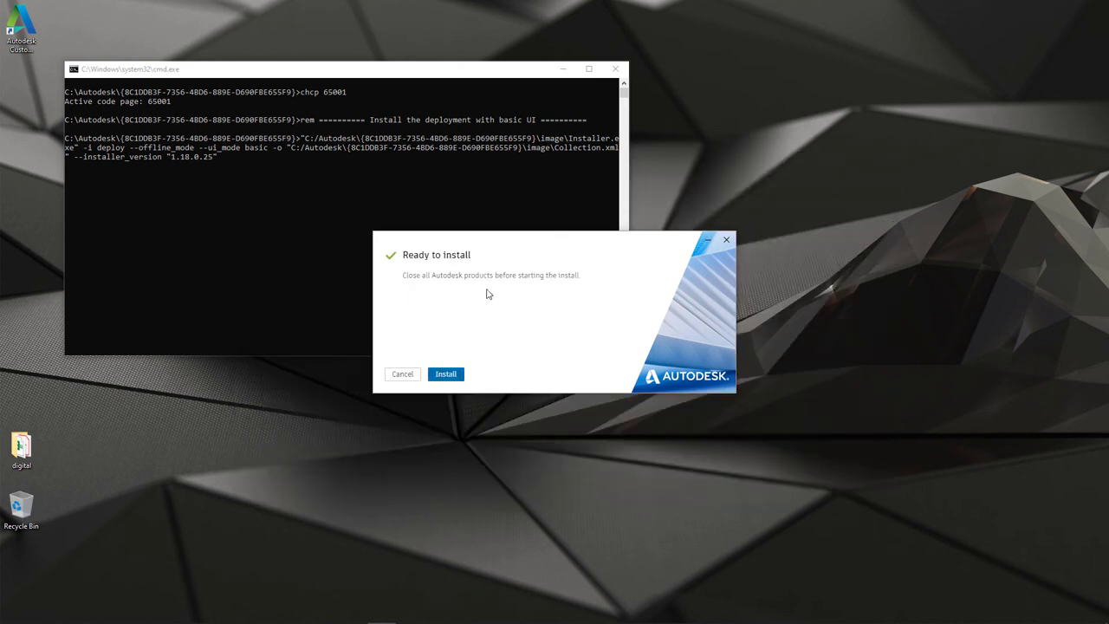
click(452, 377)
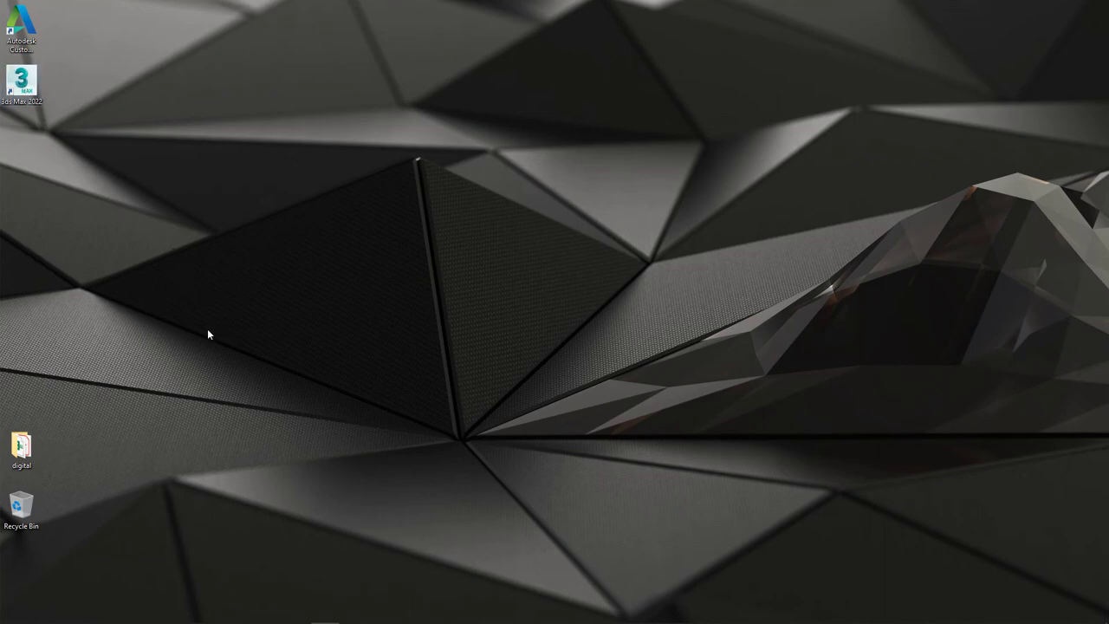
- Launch 3ds Max 2022 from its desktop icon and dismiss the default settings notice
double_click(25, 85)
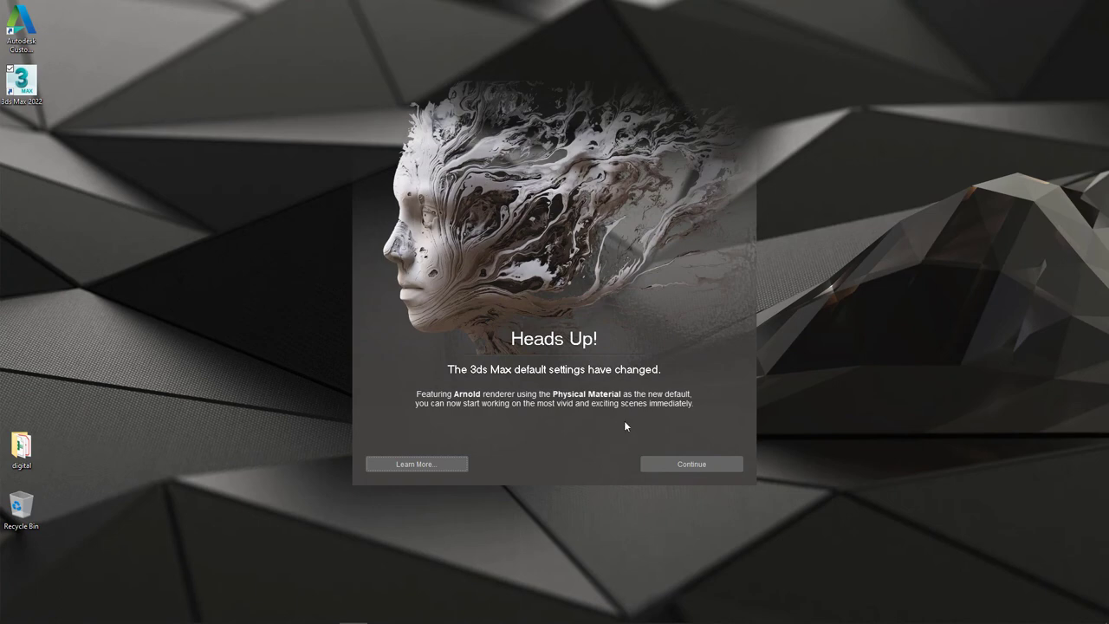
click(691, 464)
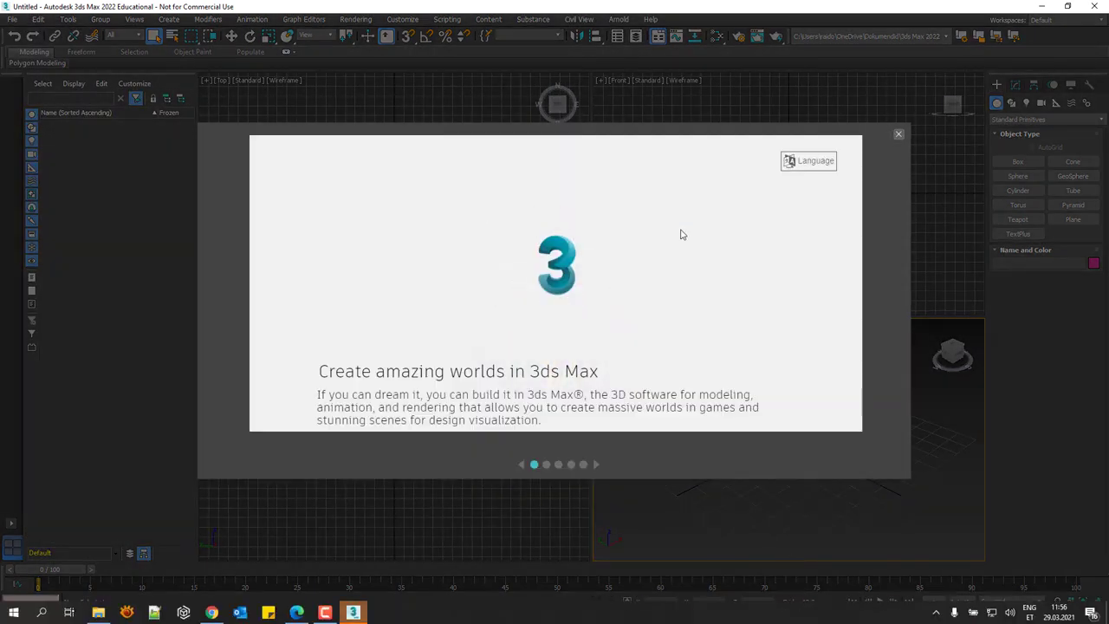
- Dismiss the 3ds Max 2022 welcome screen and review its licence via Manage License
click(899, 134)
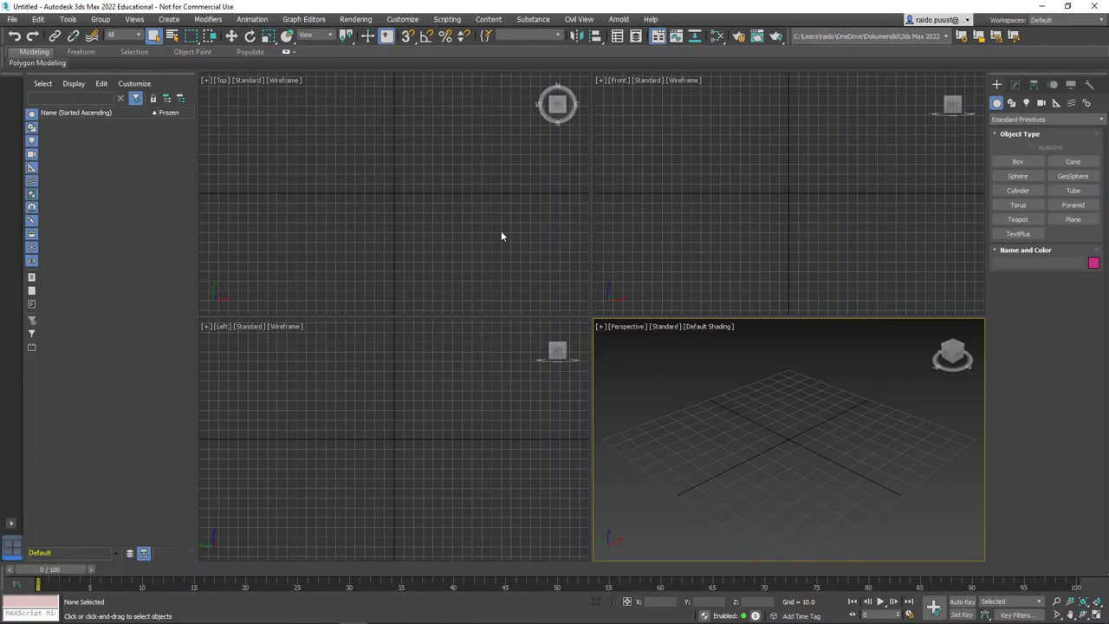
click(968, 21)
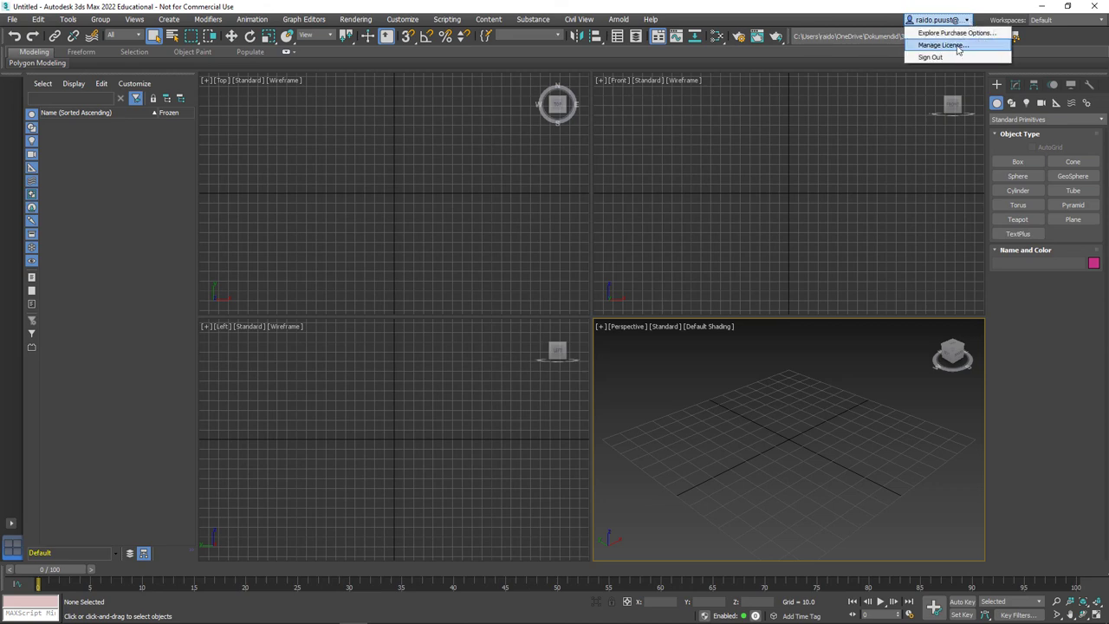
click(957, 46)
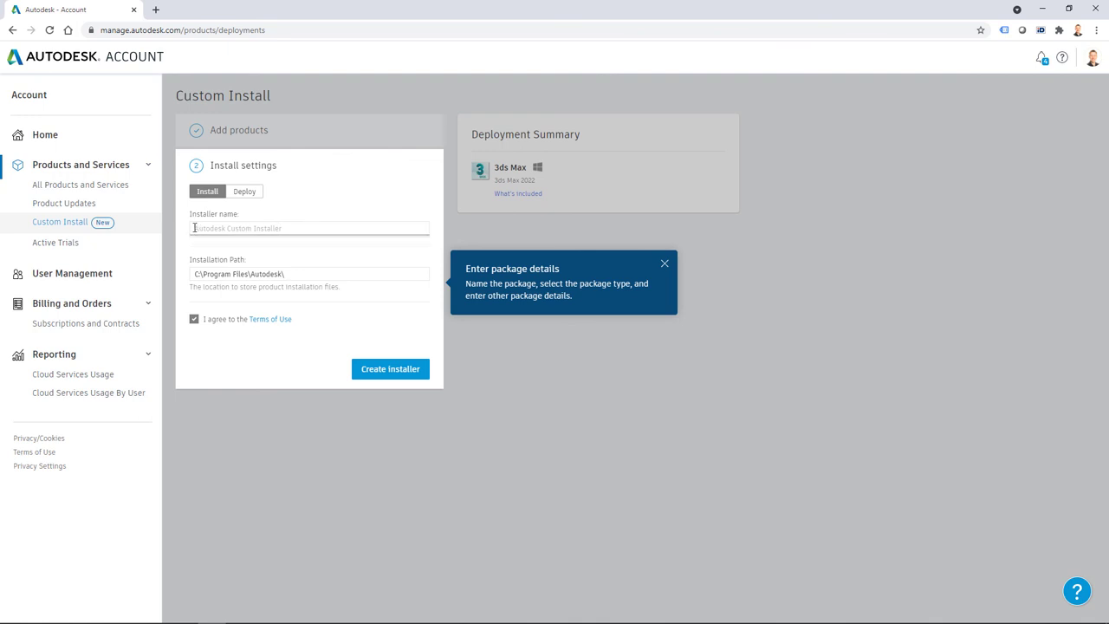
- Start naming the 3ds Max 2022 custom installer package in the Installer name field
click(210, 226)
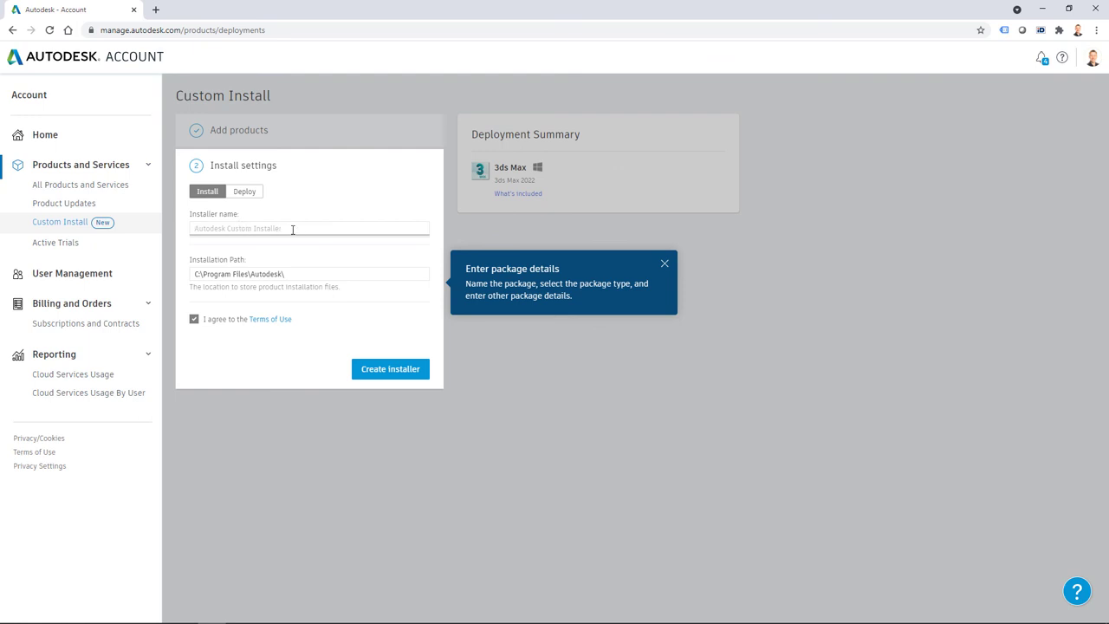